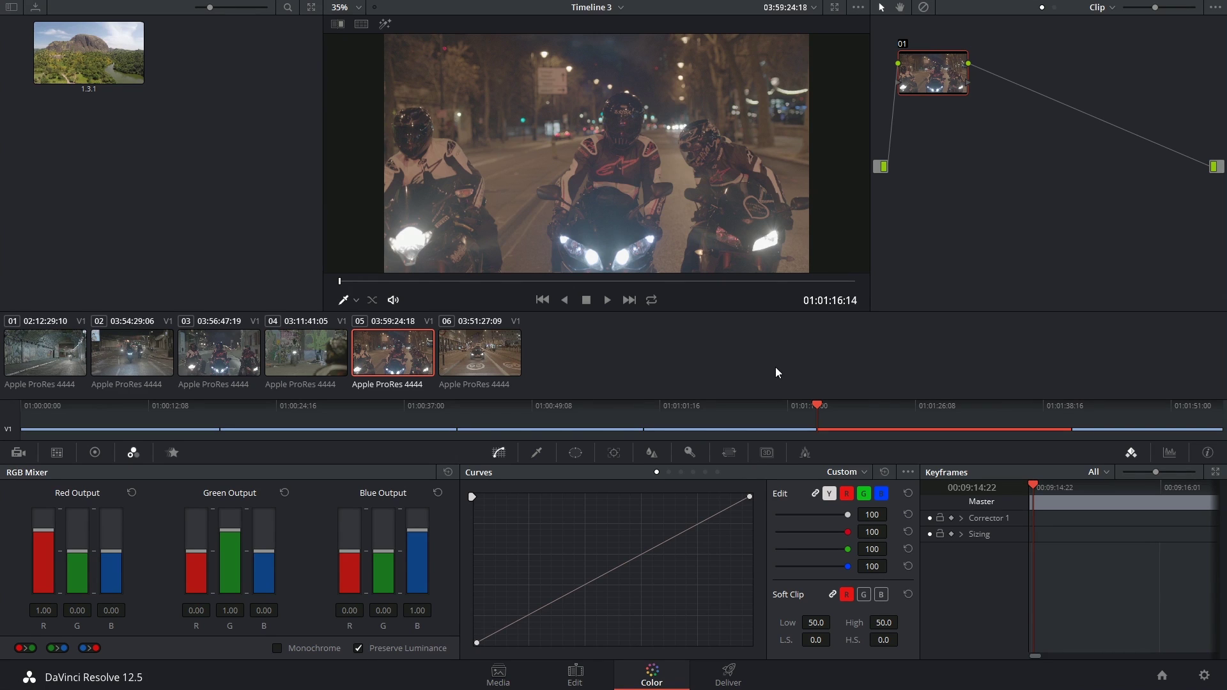
- In Data Burn, burn Record Timecode and Source Clip Name into the viewer
left_click(804, 452)
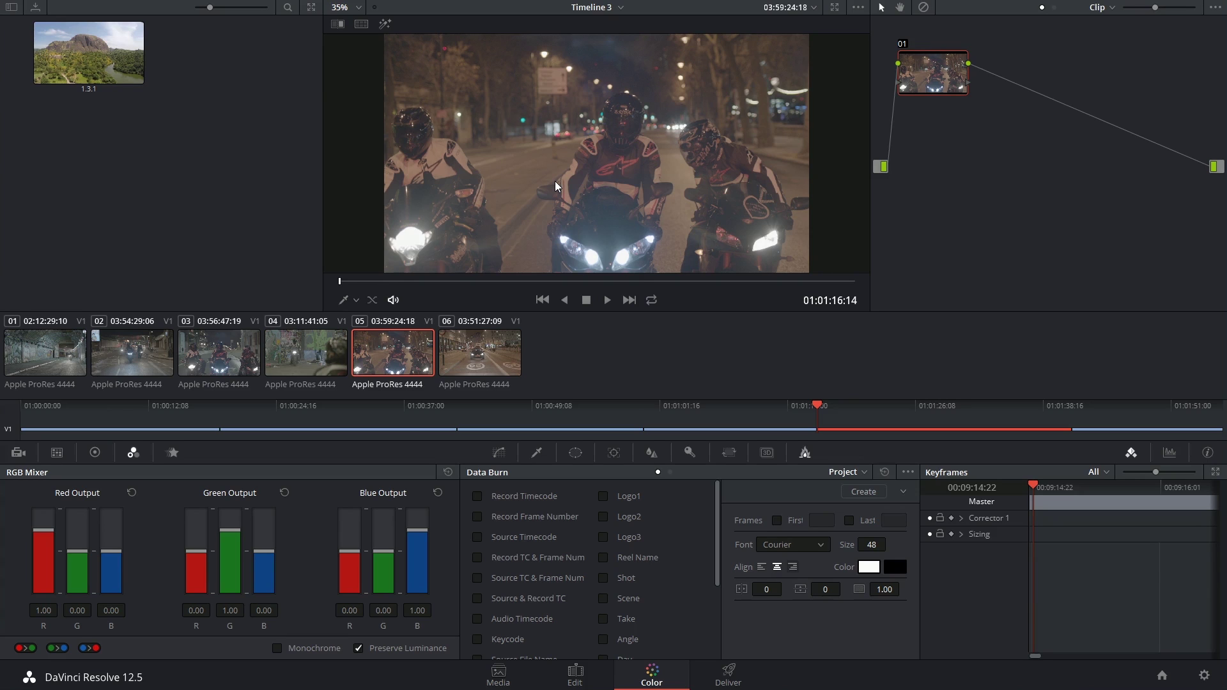
left_click(478, 496)
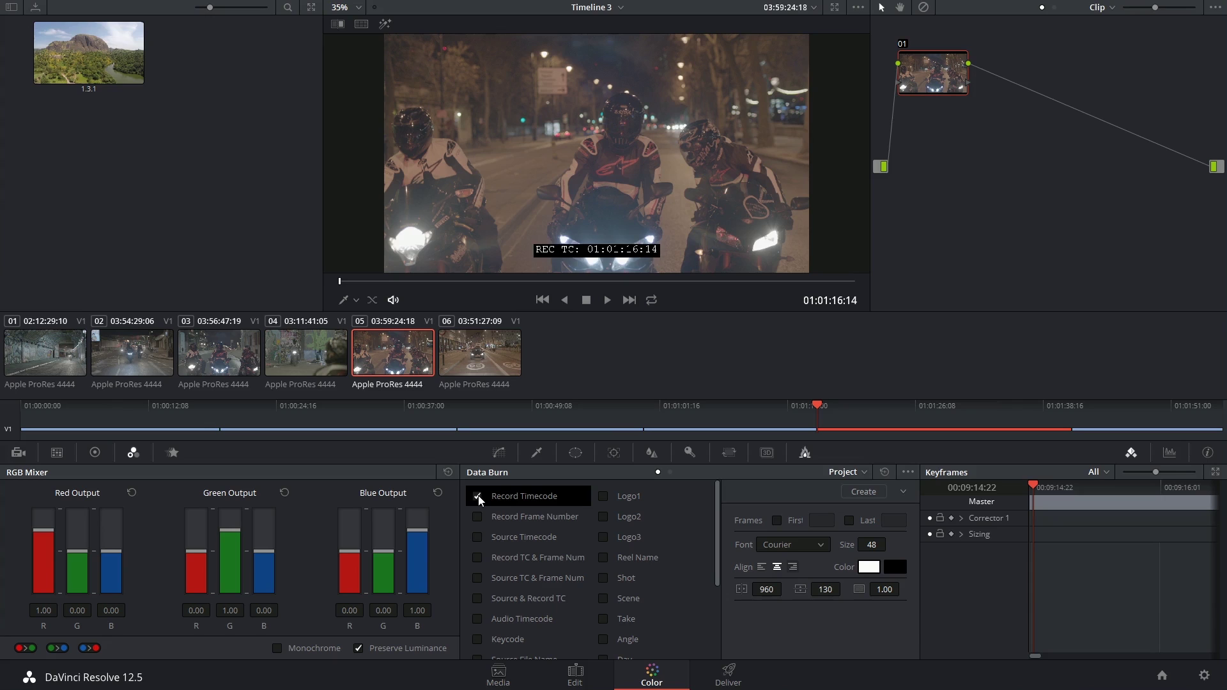
scroll(519, 604, "down", 3)
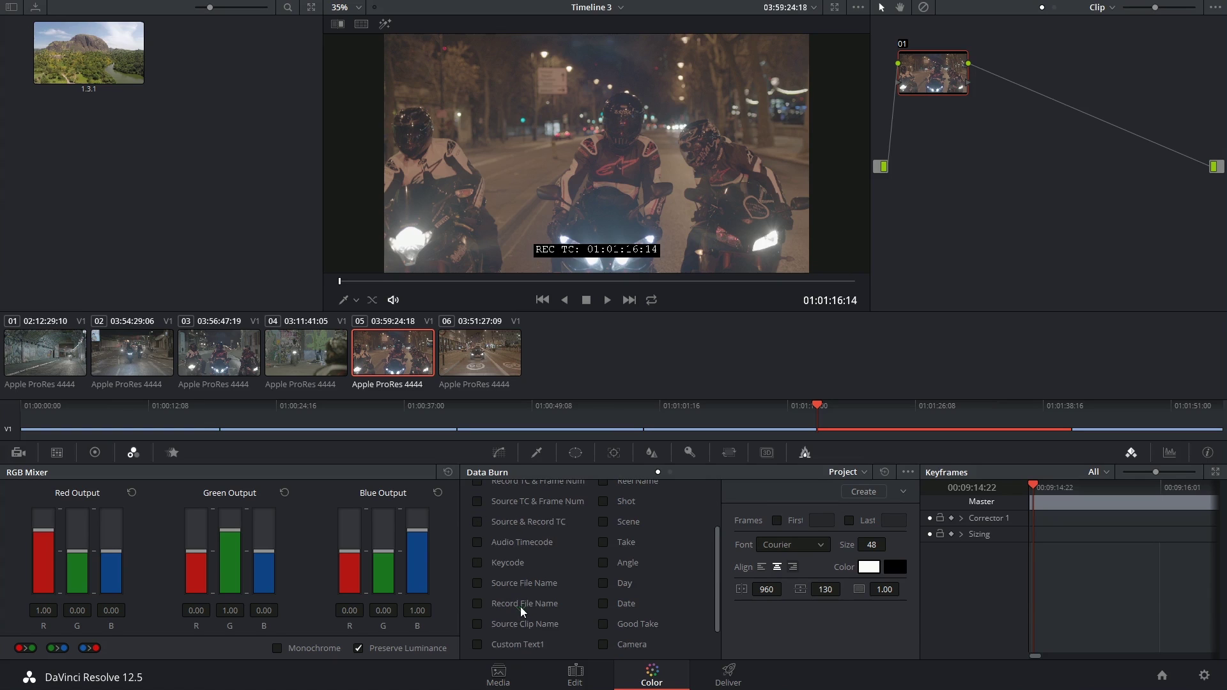
left_click(477, 624)
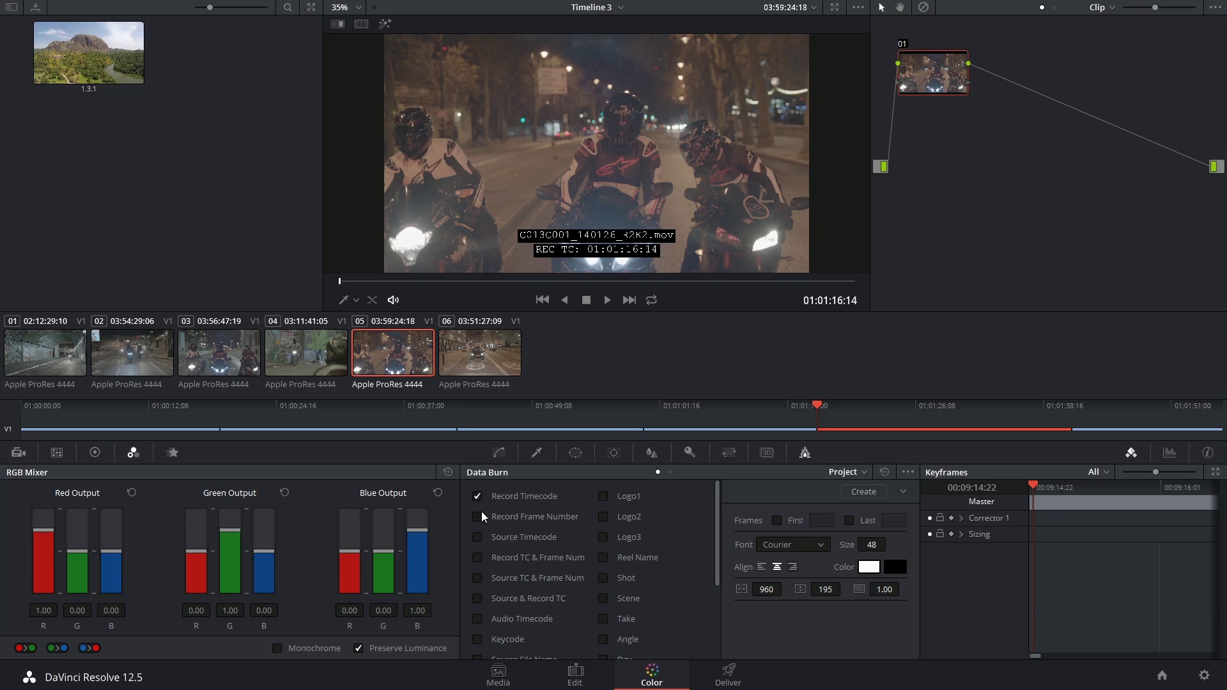
- Add Source Timecode to the burn-in, trying Custom Text1 and Logo1 but leaving both off
left_click(478, 537)
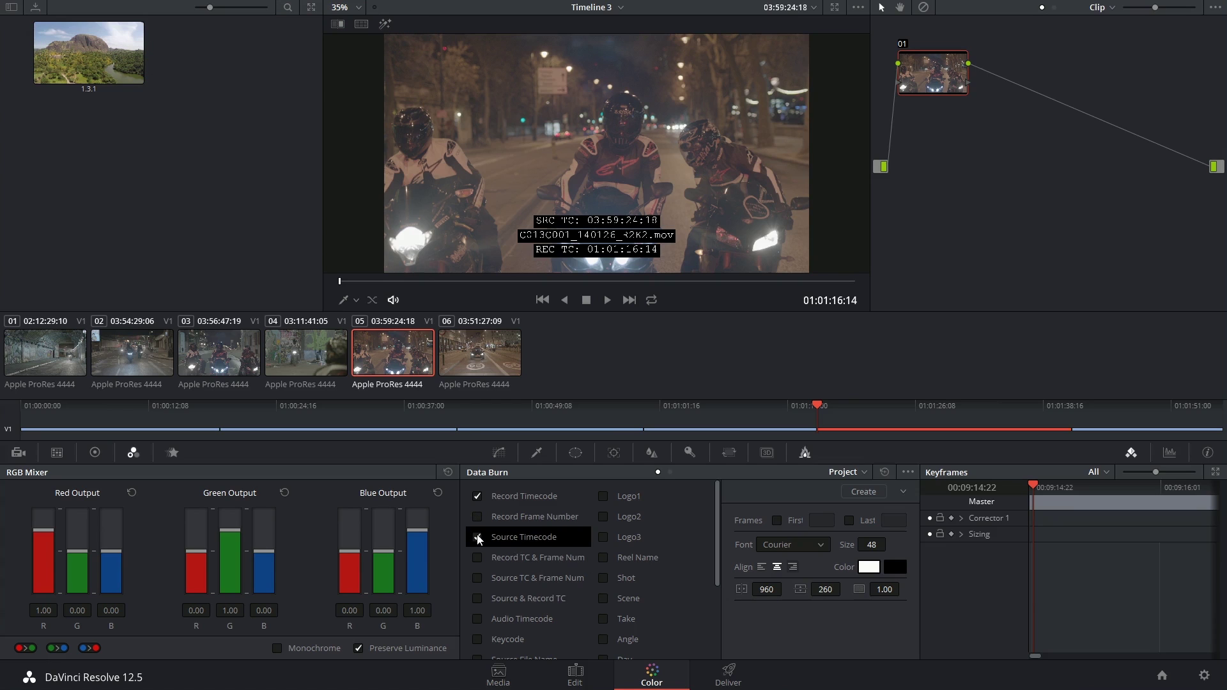
scroll(537, 566, "down", 3)
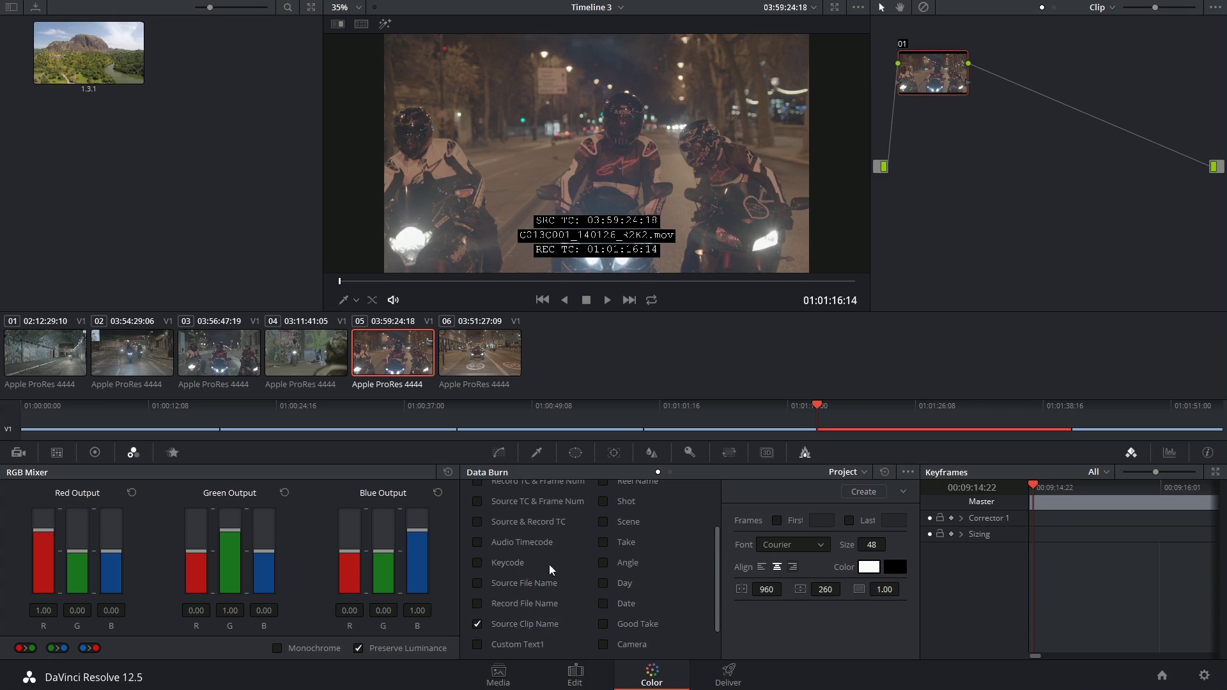
scroll(544, 585, "down", 2)
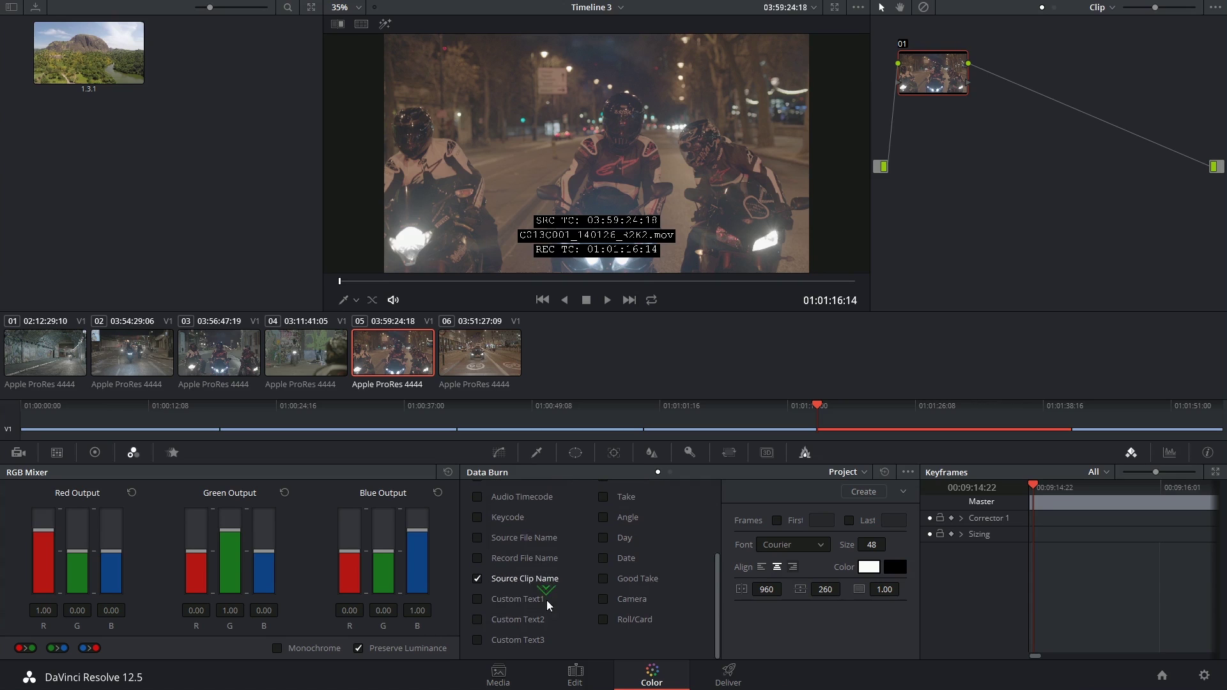
left_click(545, 600)
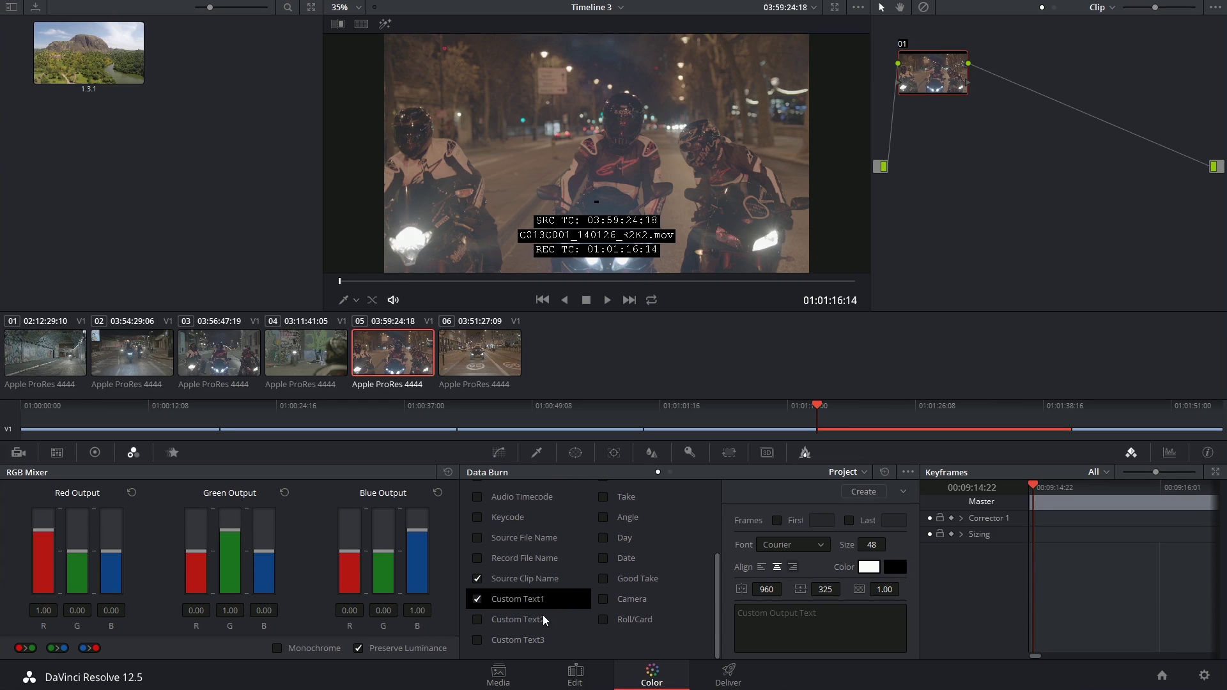
left_click(477, 598)
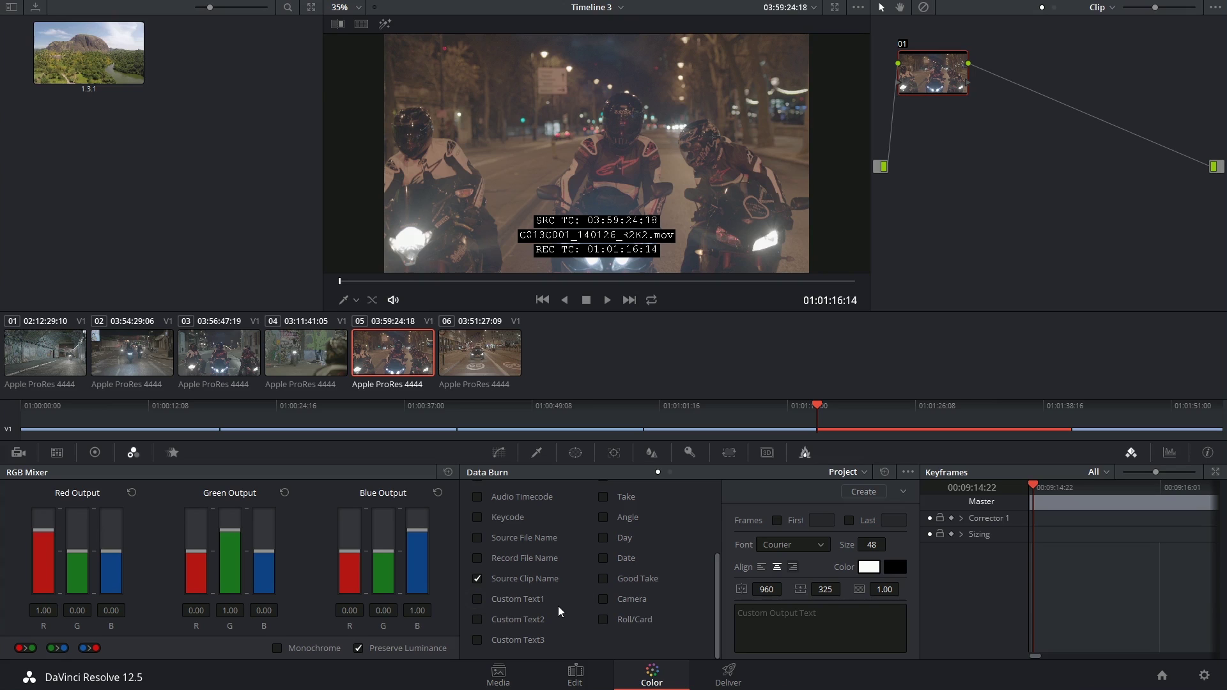
scroll(569, 611, "up", 5)
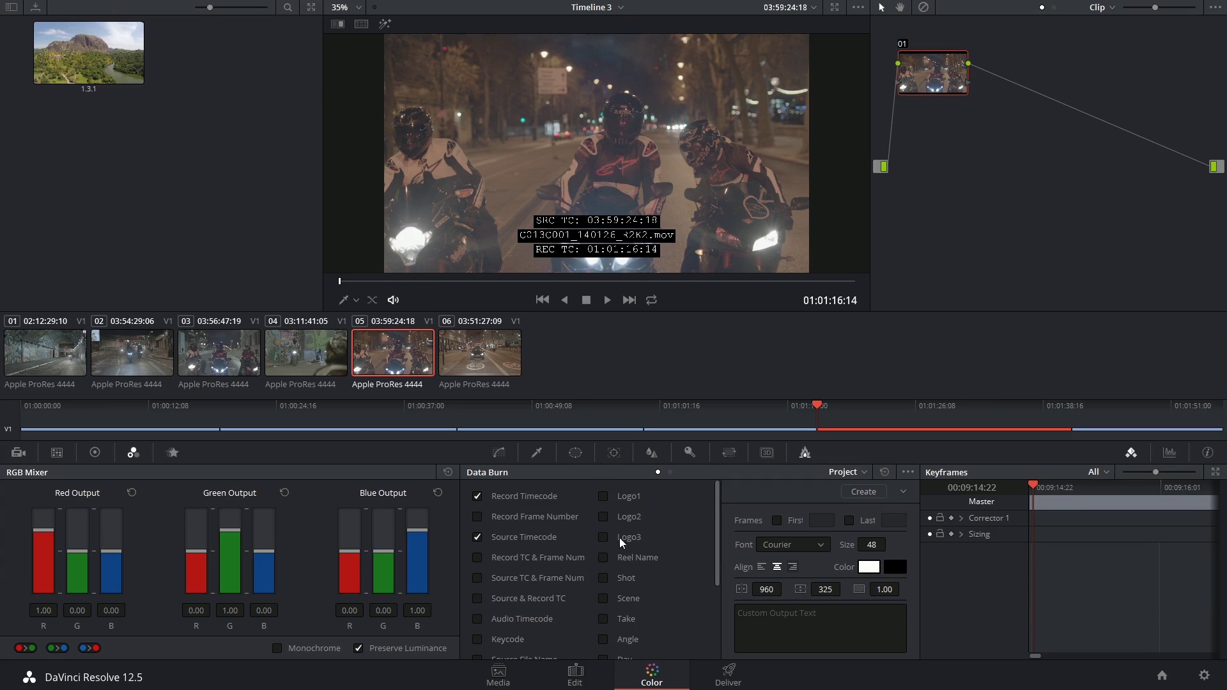
left_click(604, 500)
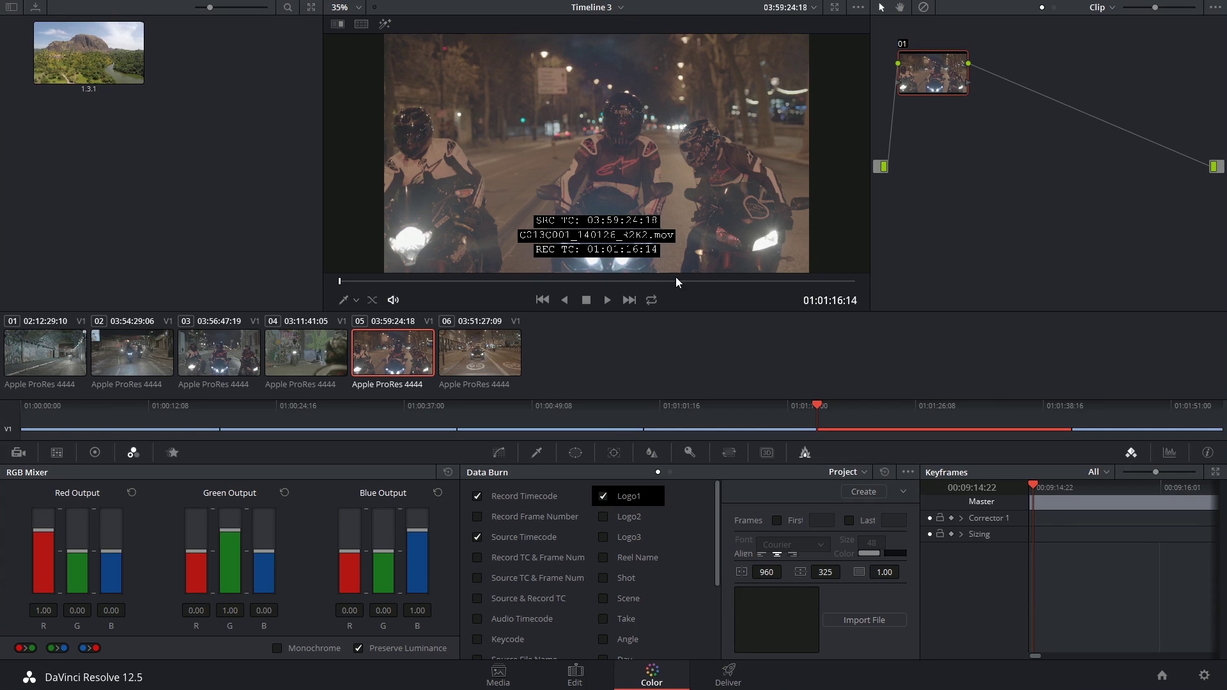
left_click(604, 498)
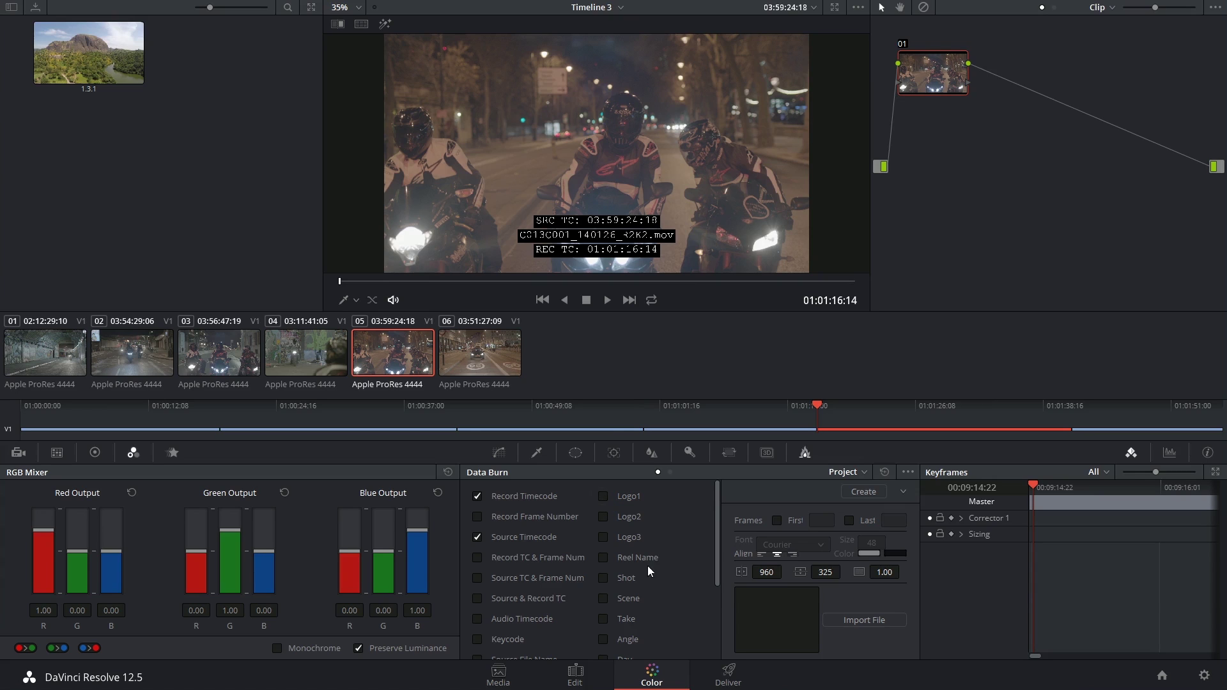
- Add the Good Take (Circled) and Date lines to the burn-in
scroll(646, 577, "down", 2)
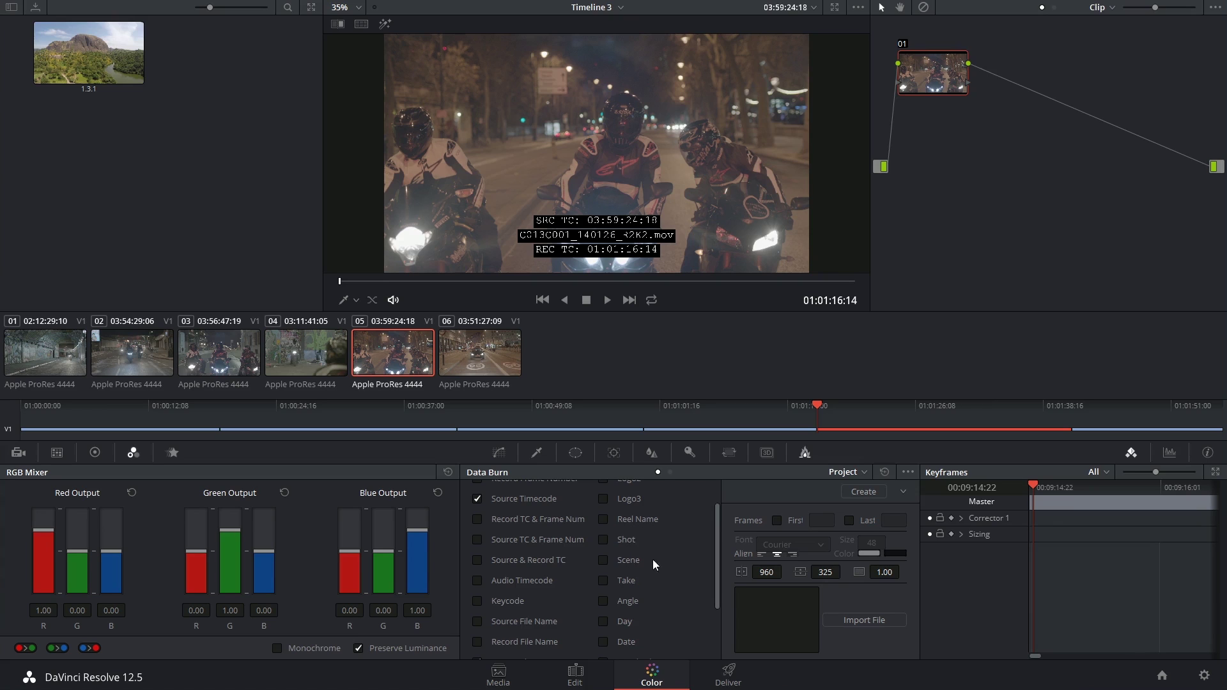
scroll(642, 580, "down", 4)
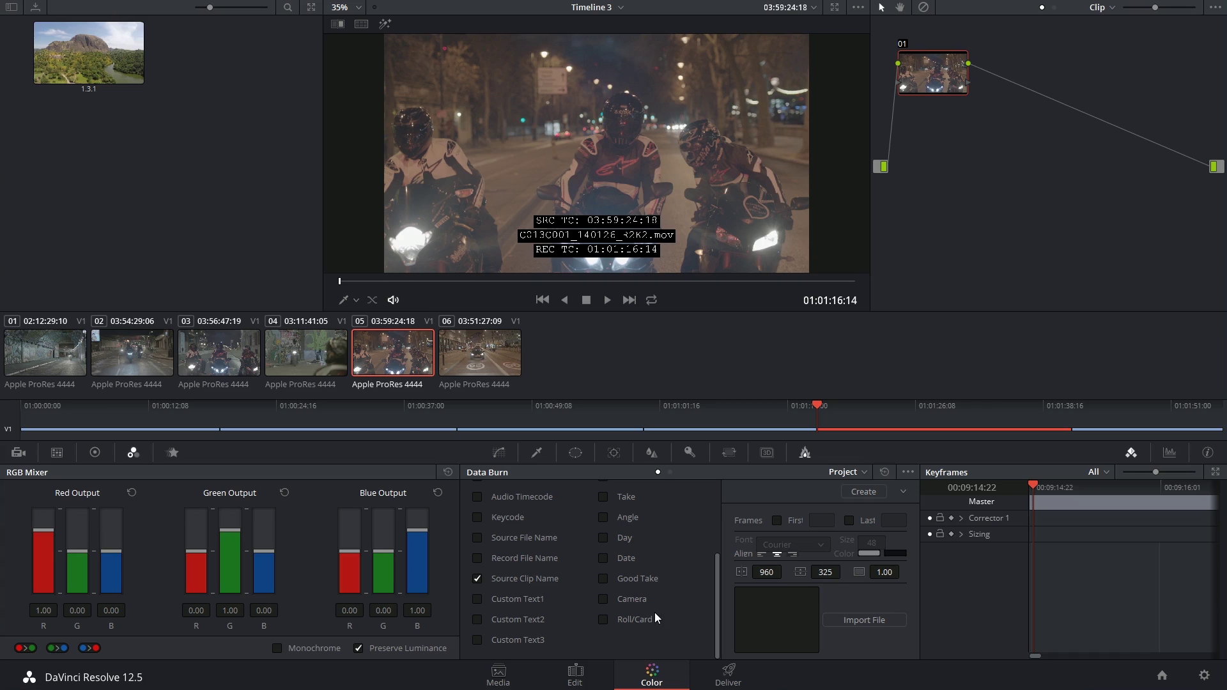
left_click(603, 579)
left_click(604, 559)
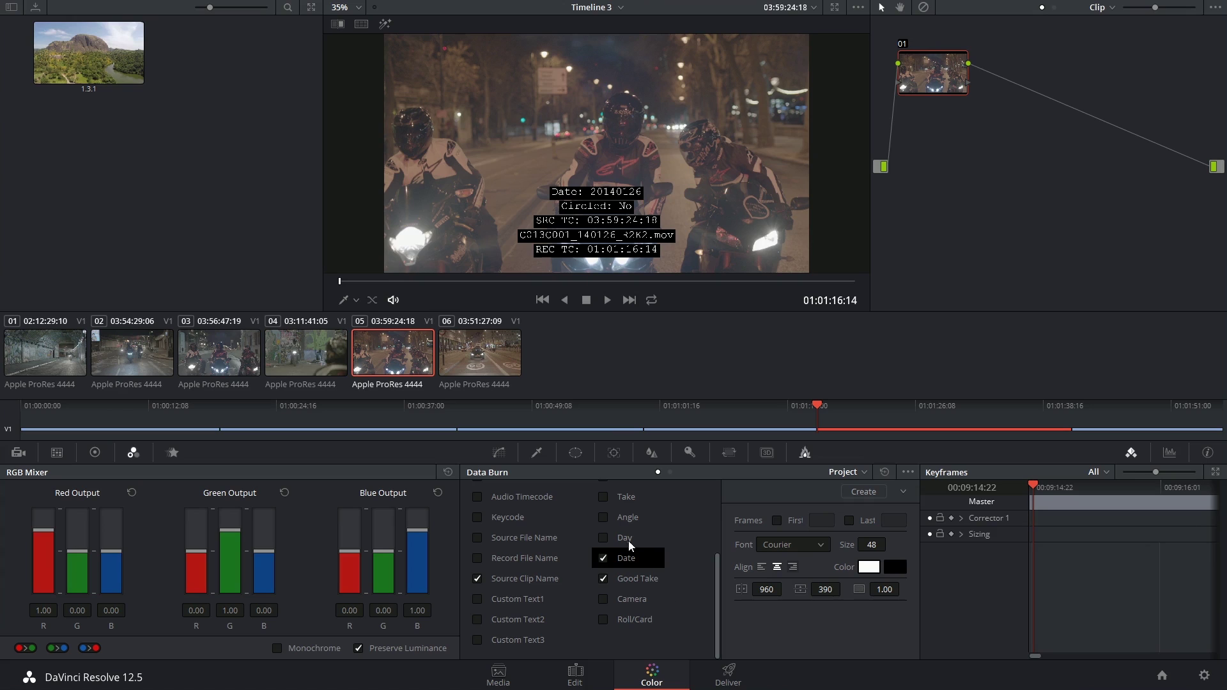
- Keep the Courier font and remove the Date and Good Take lines from the burn-in
left_click(760, 552)
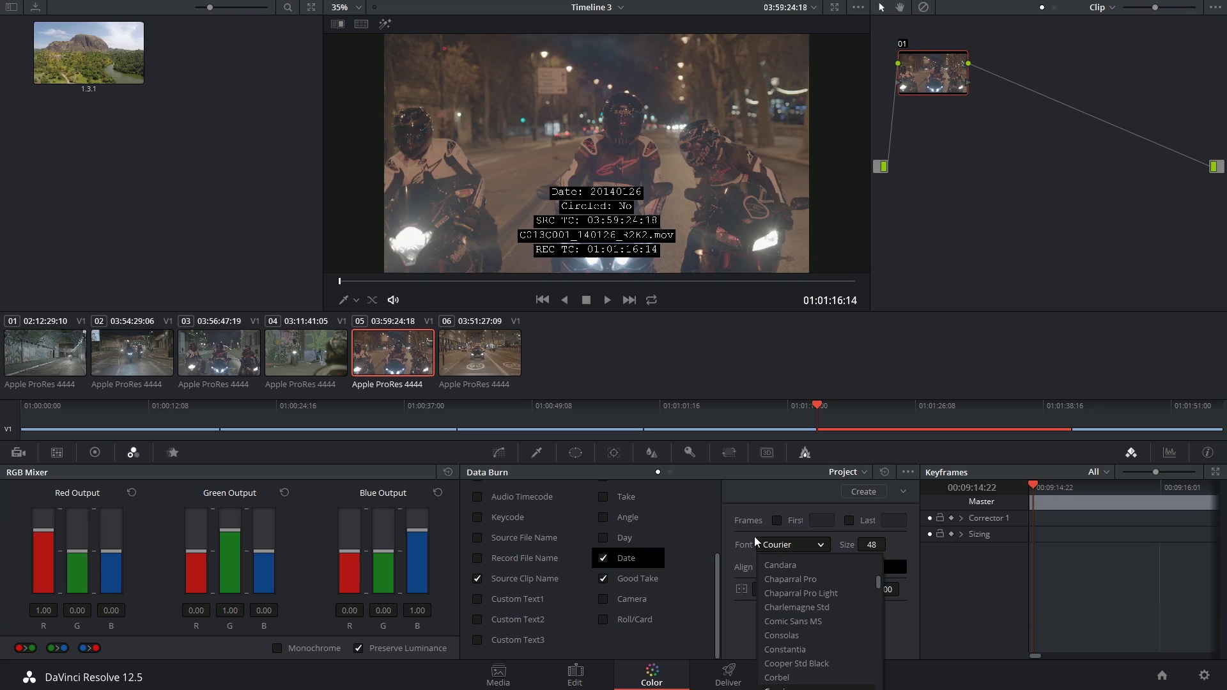
left_click(727, 543)
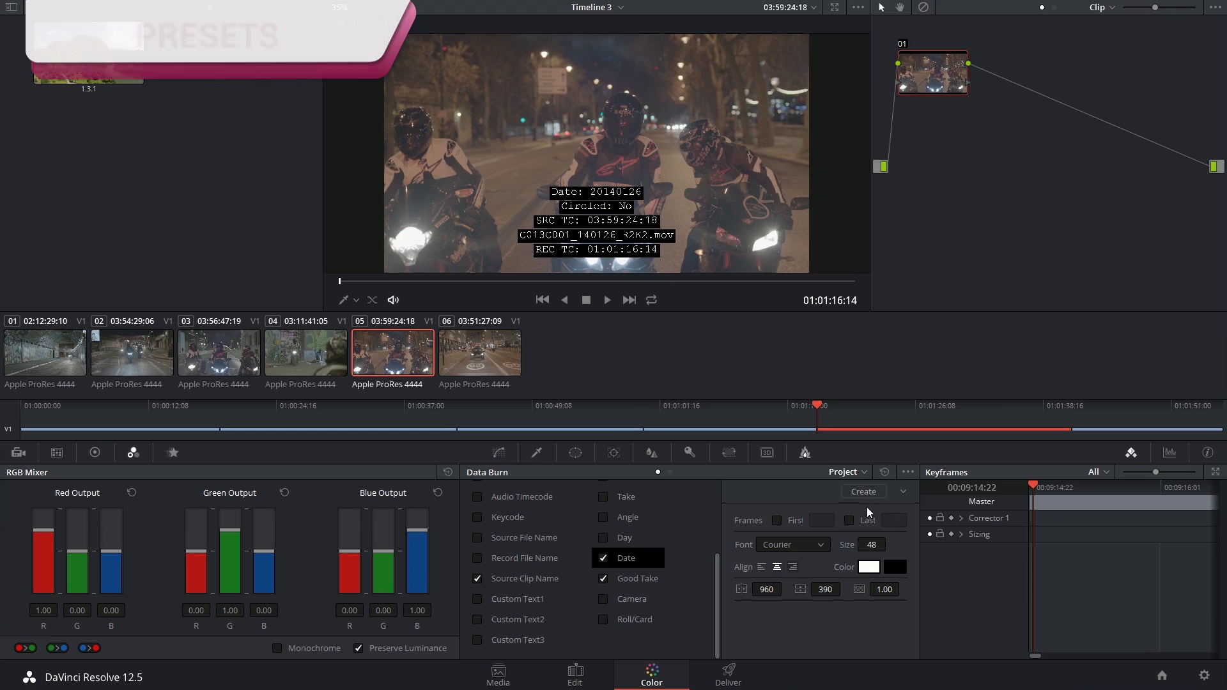
left_click(603, 558)
left_click(604, 579)
scroll(642, 557, "up", 5)
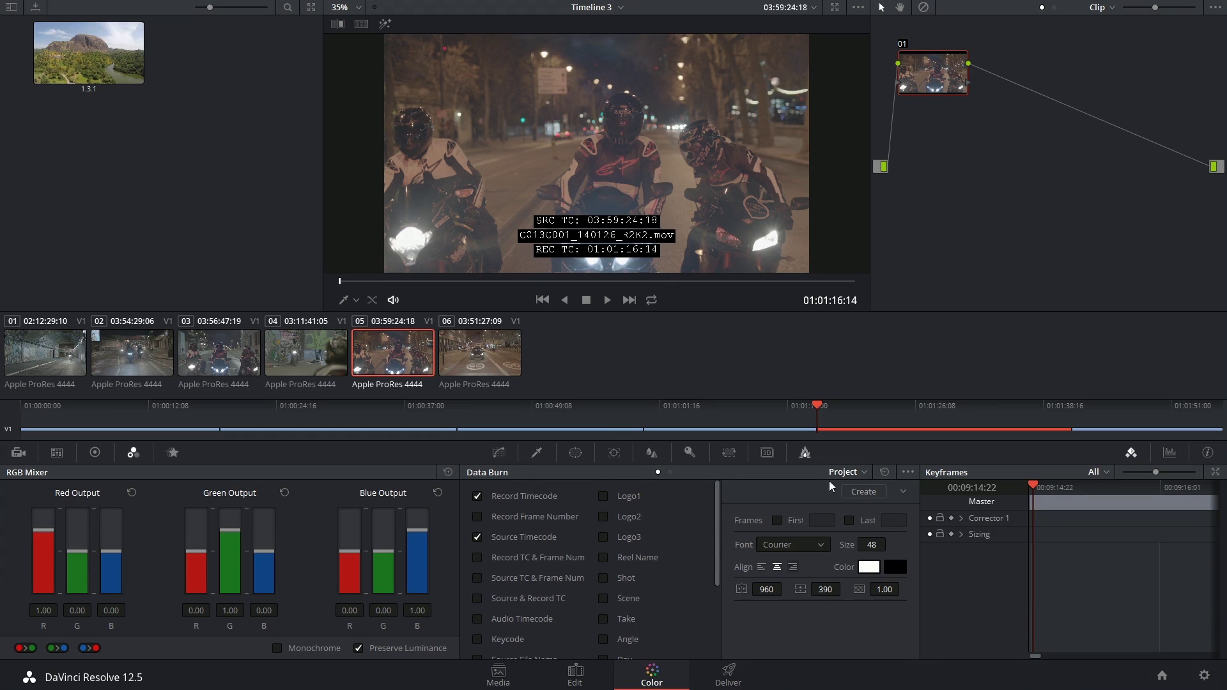
- Save the current burn-in as a named project preset and check the preset list
left_click(861, 492)
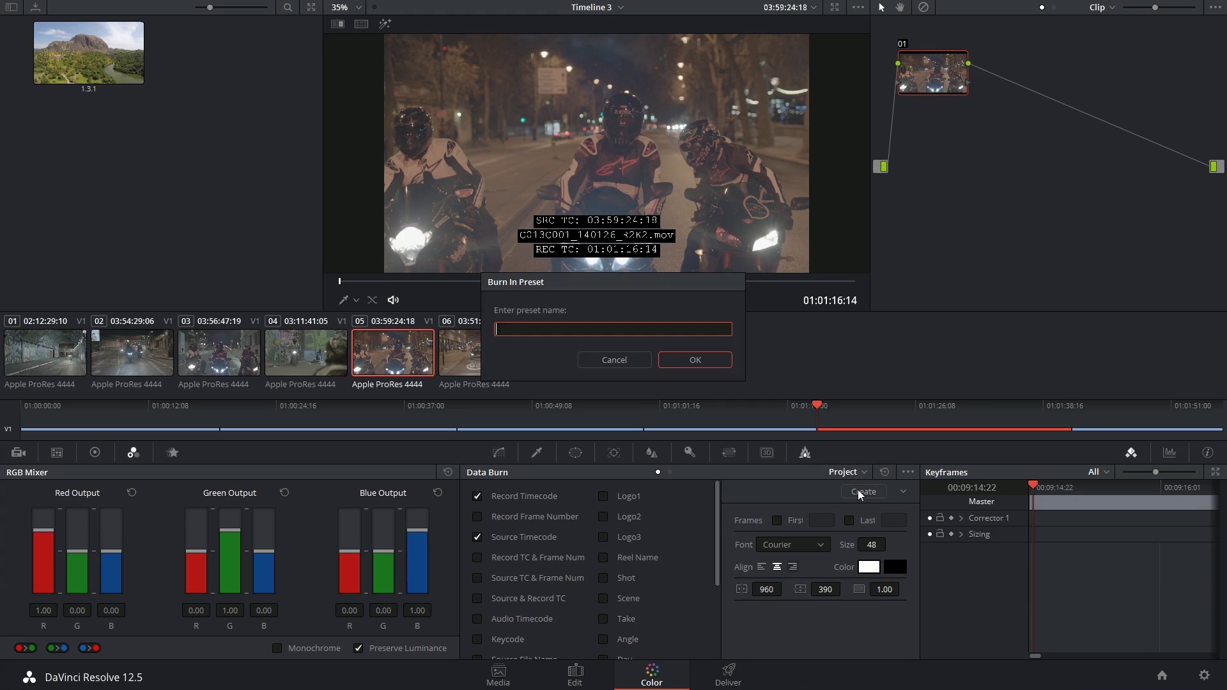
type("Smith_Burn_In_Project")
key("Return")
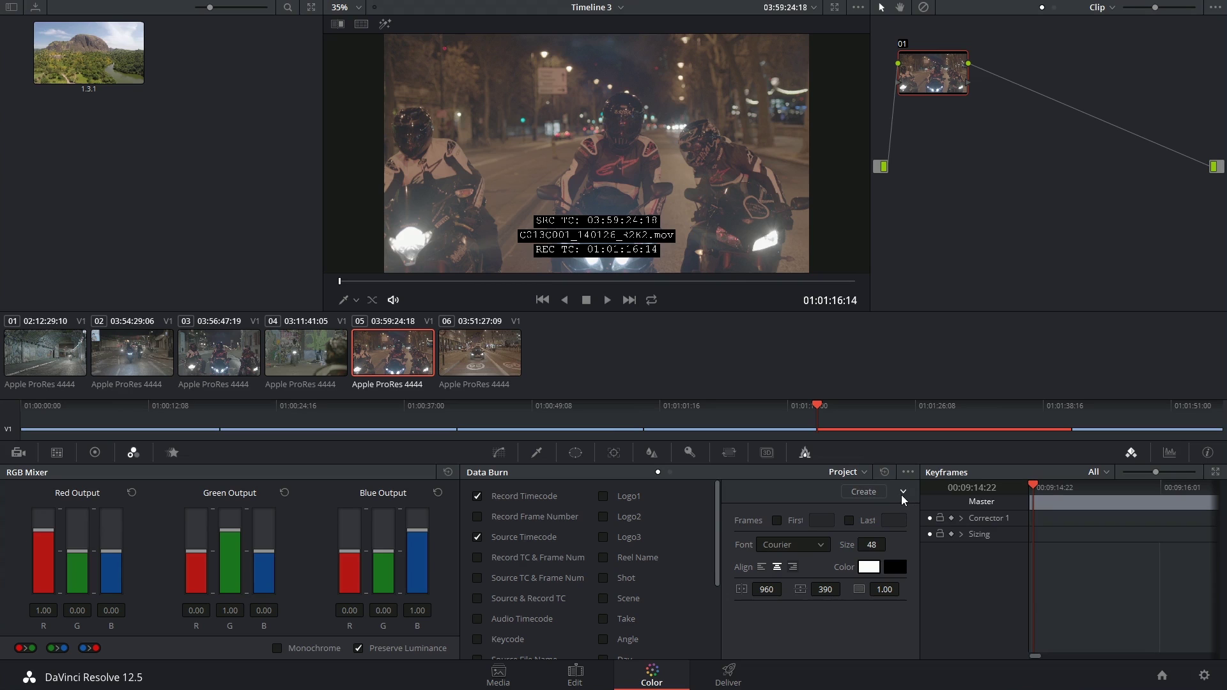
left_click(901, 490)
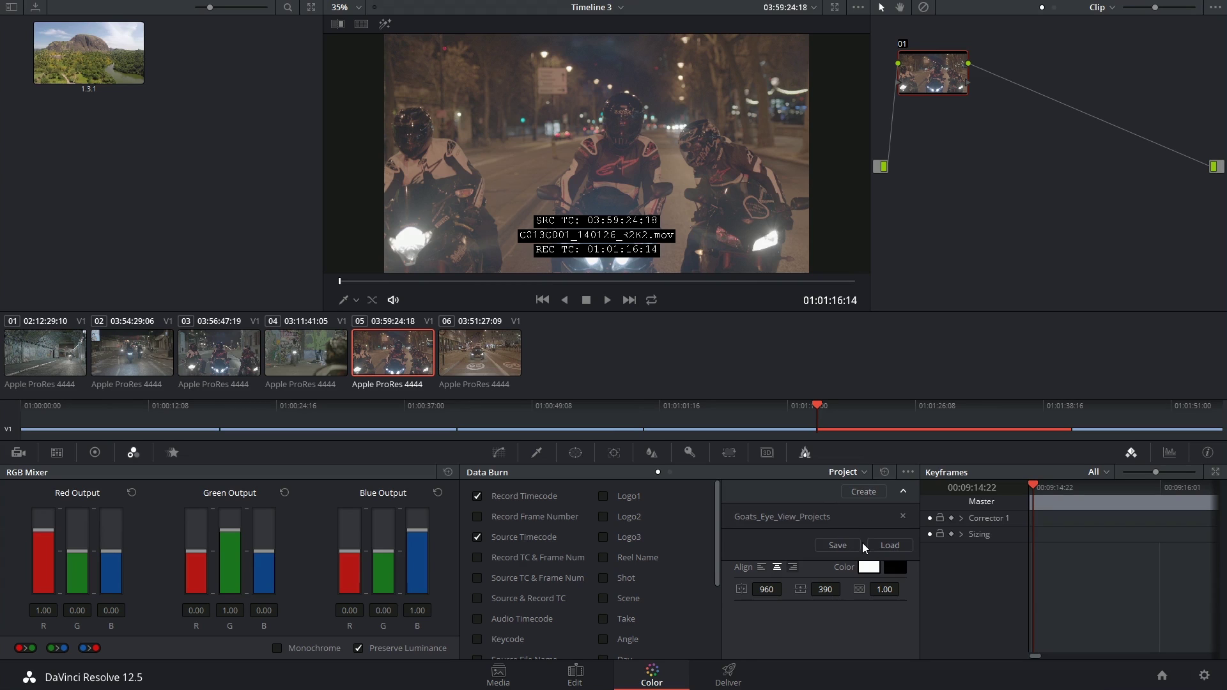
left_click(902, 492)
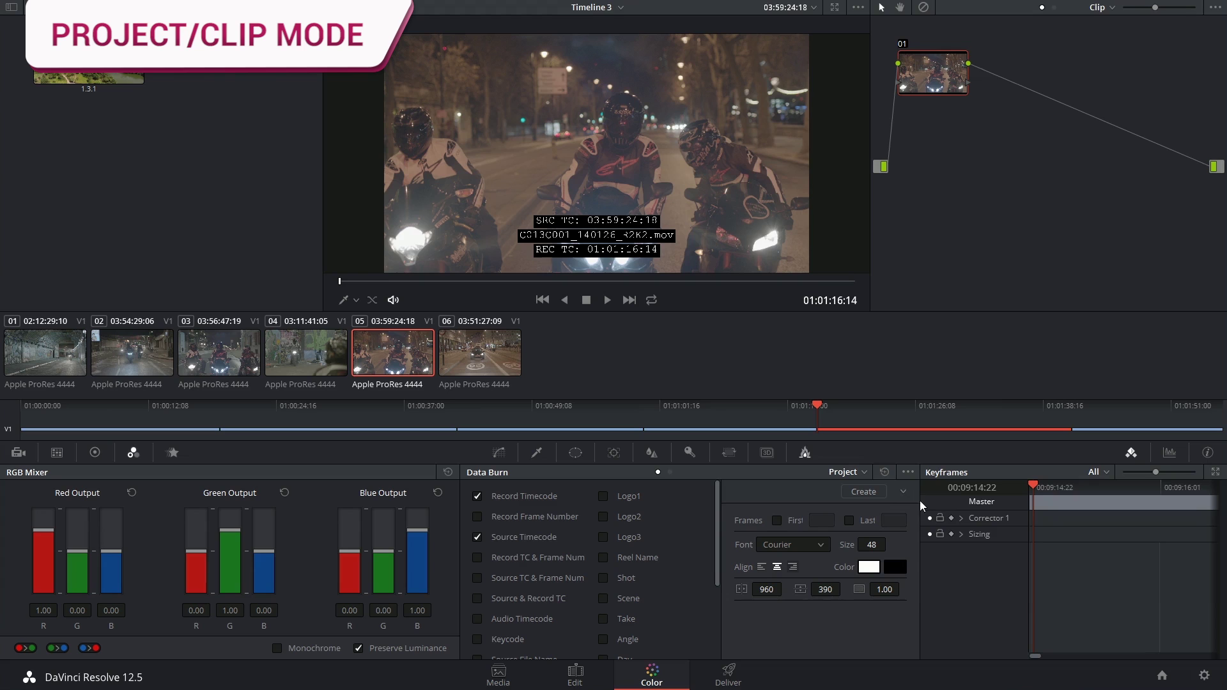
- Switch Data Burn from Project to Clip mode with clip 05 selected
left_click(843, 472)
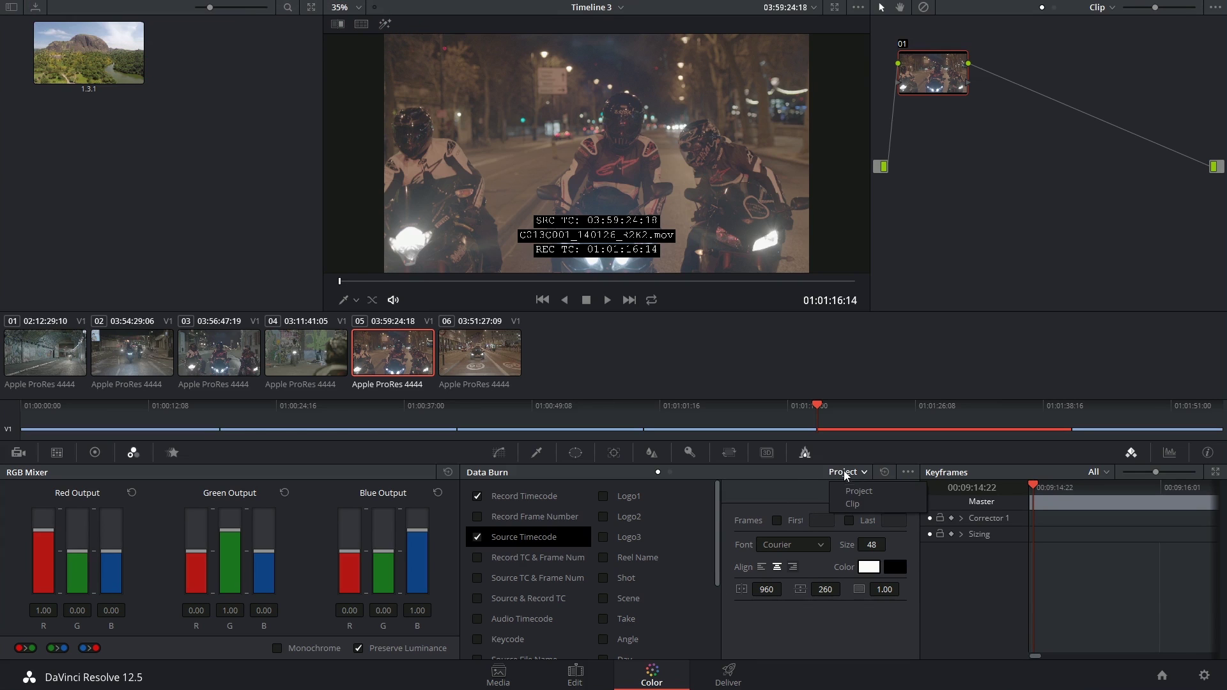
left_click(857, 503)
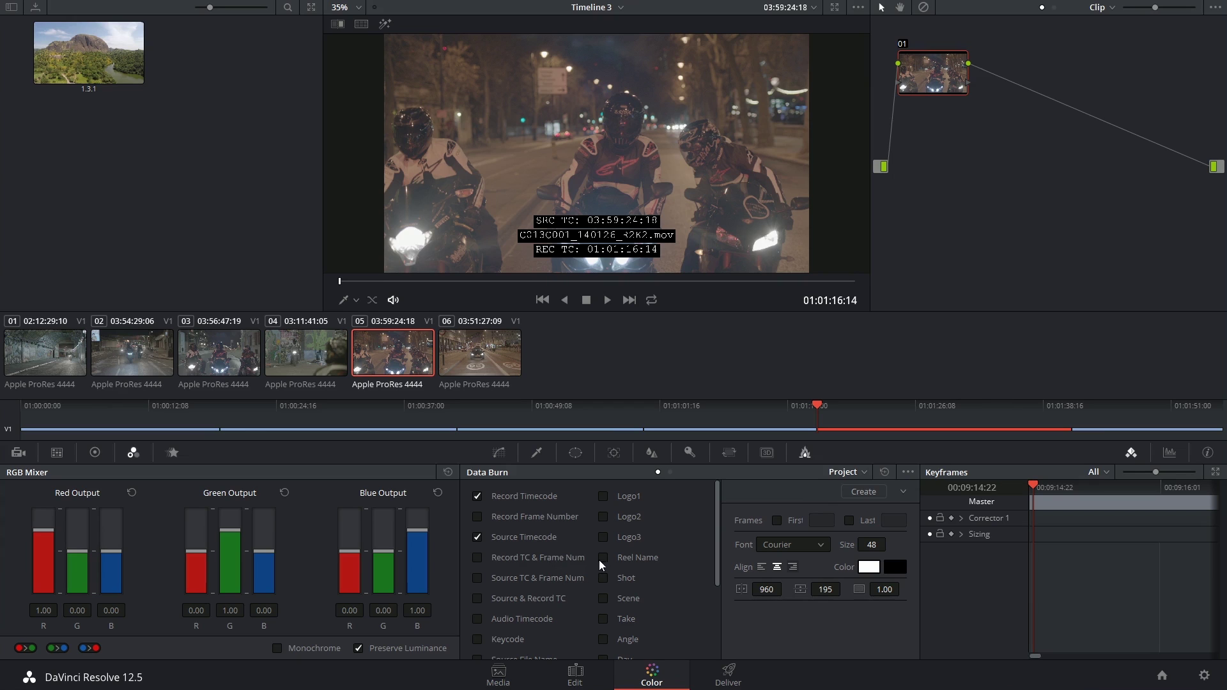
left_click(466, 347)
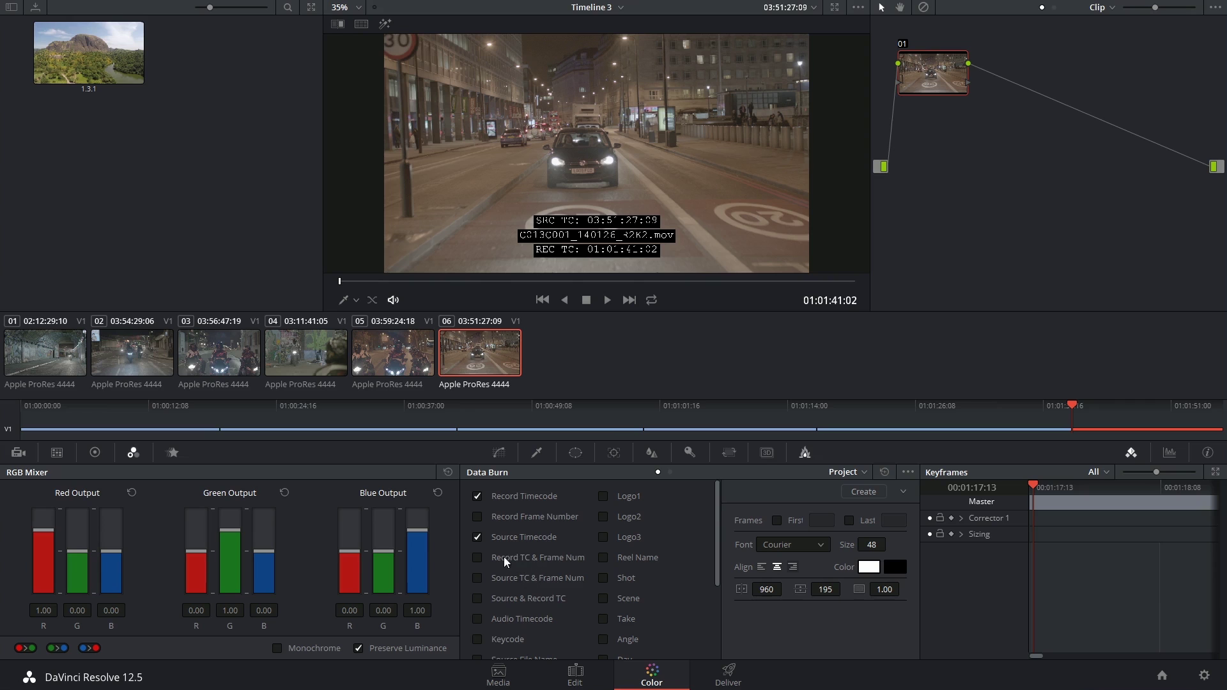
scroll(535, 573, "down", 3)
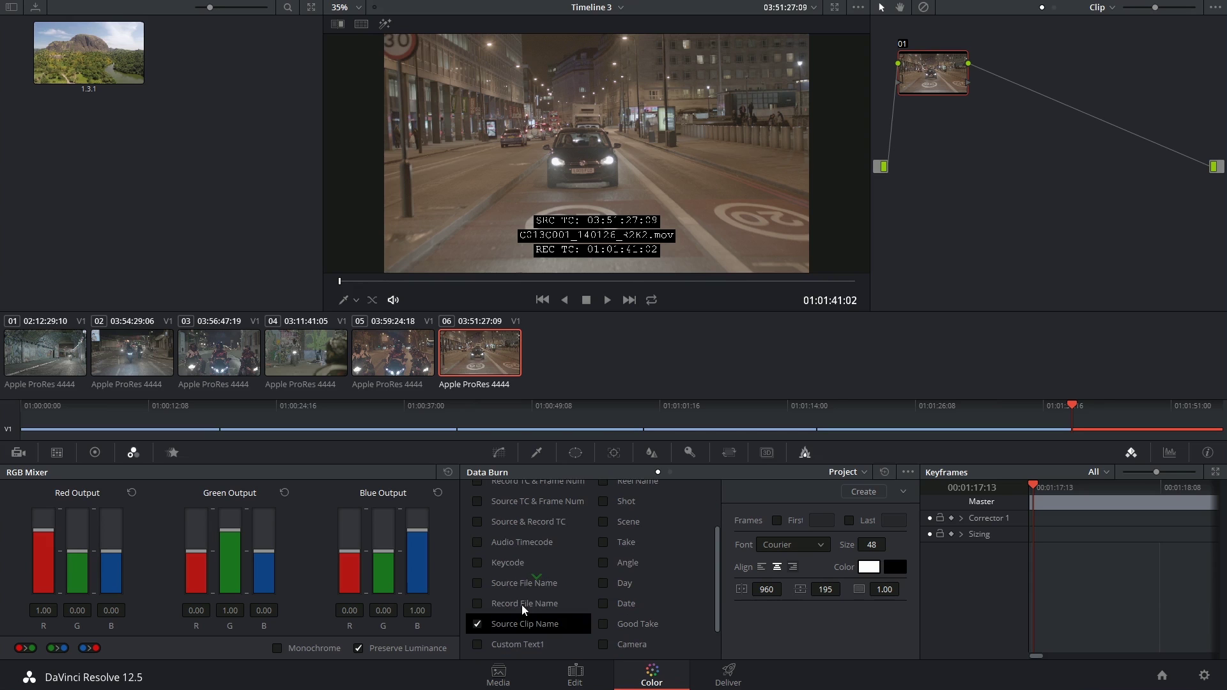
scroll(535, 614, "up", 3)
key("Up")
left_click(851, 472)
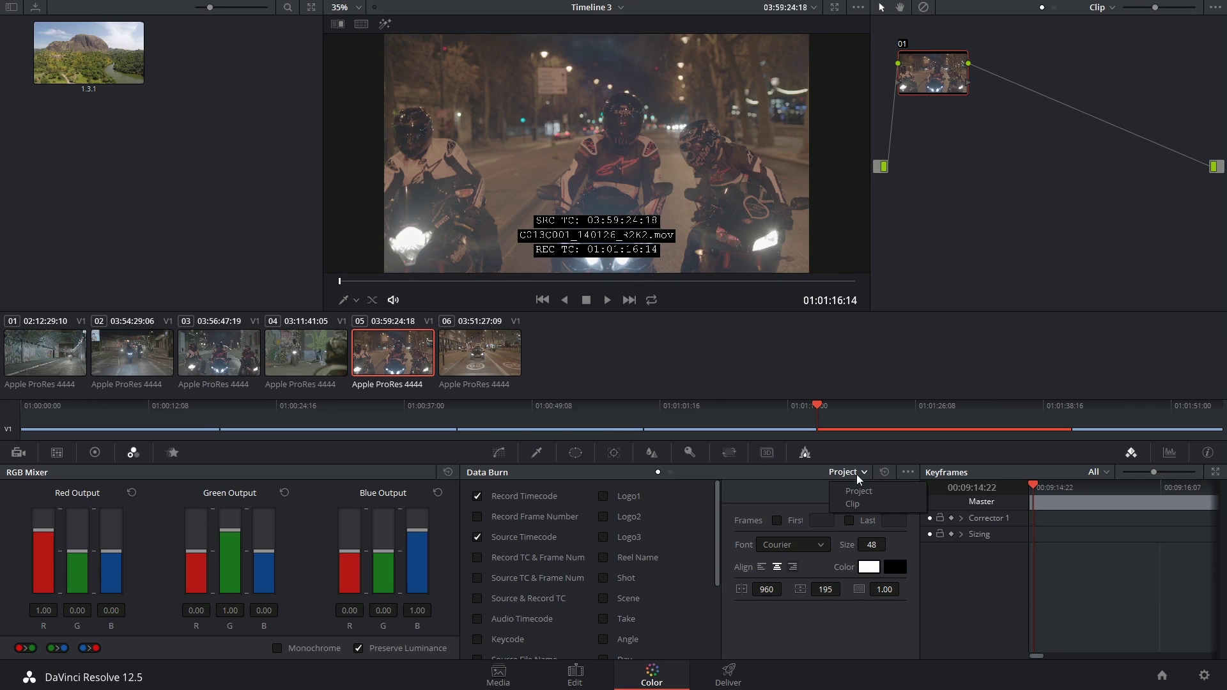
left_click(861, 498)
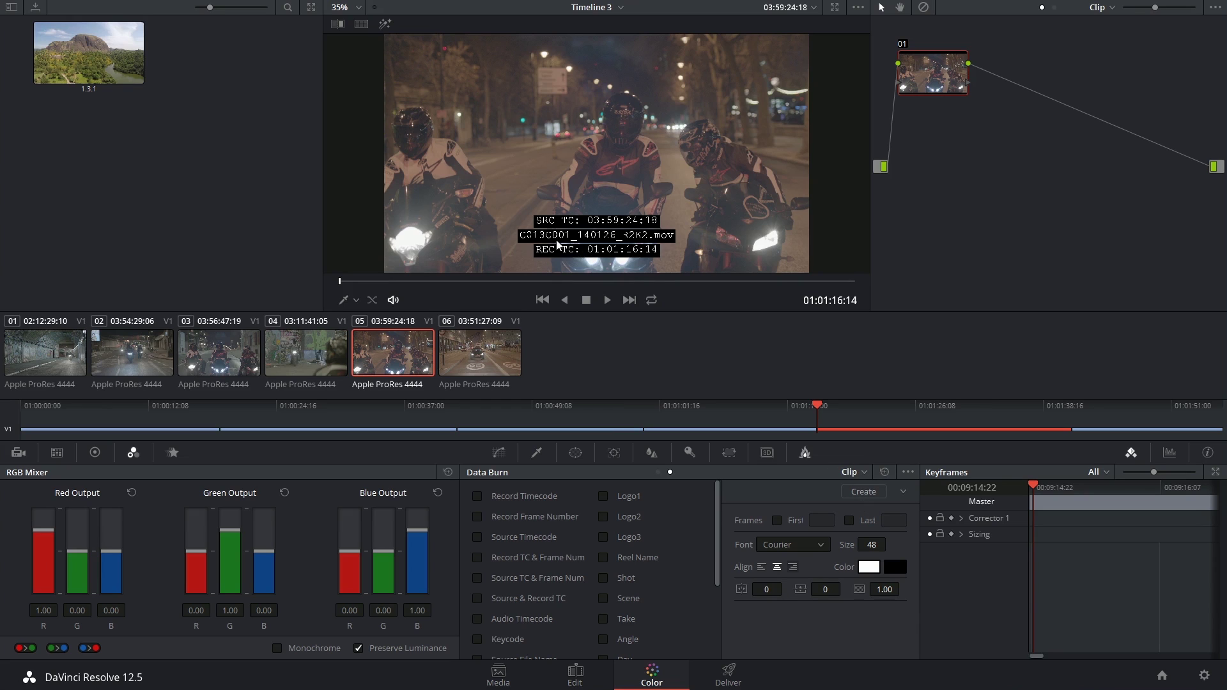
- On clip 06, burn in Custom Text1 'Scale and reframe?' raised to Y position 371
scroll(584, 620, "down", 3)
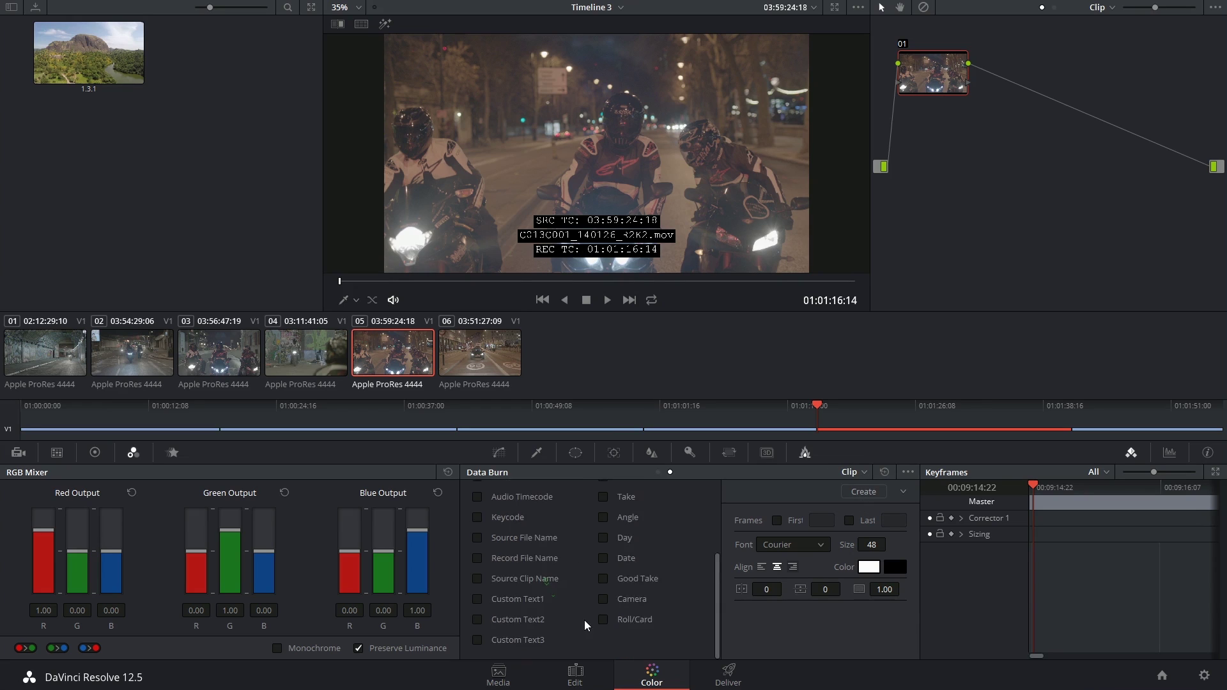
key("Down")
left_click(478, 599)
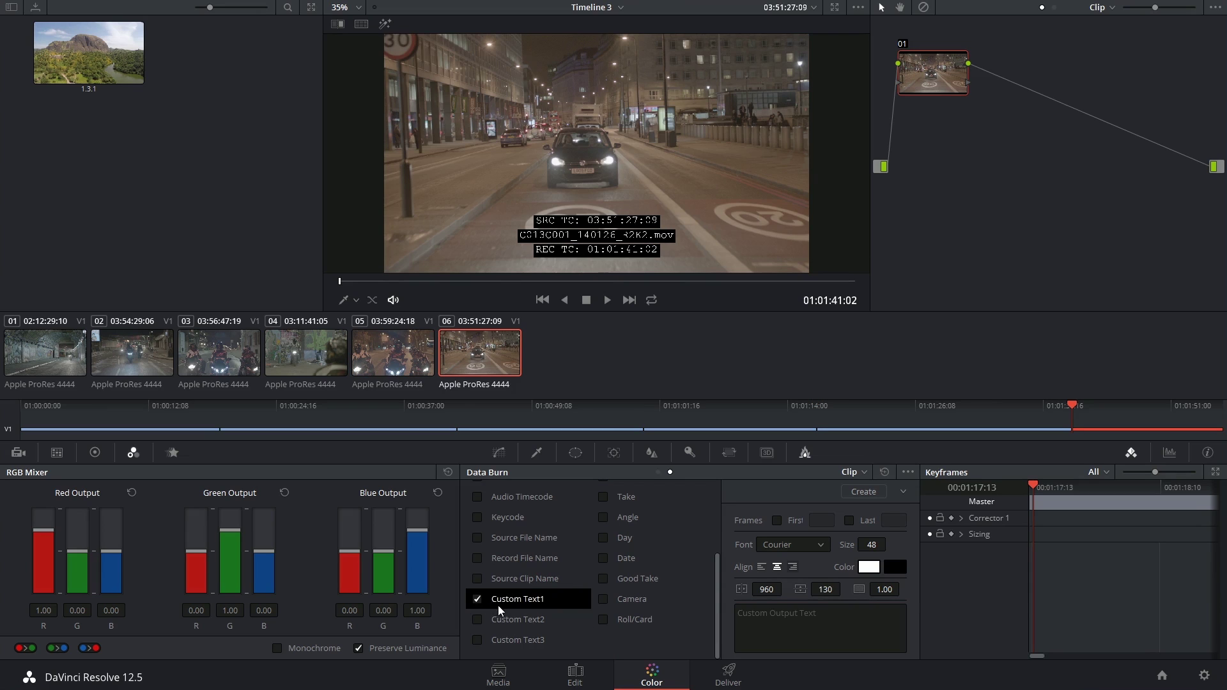
left_click(771, 623)
type("Scale and reframe")
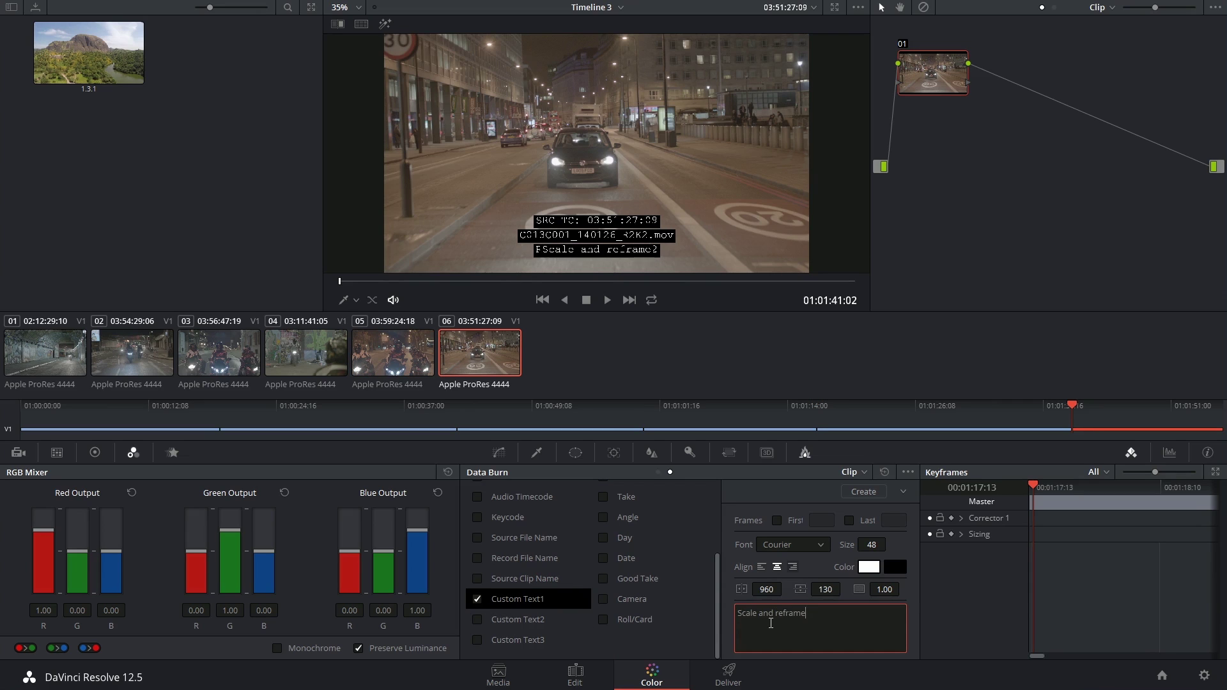
type("?")
mouse_move(825, 591)
left_mouse_down()
mouse_move(844, 590)
mouse_move(830, 597)
left_mouse_up()
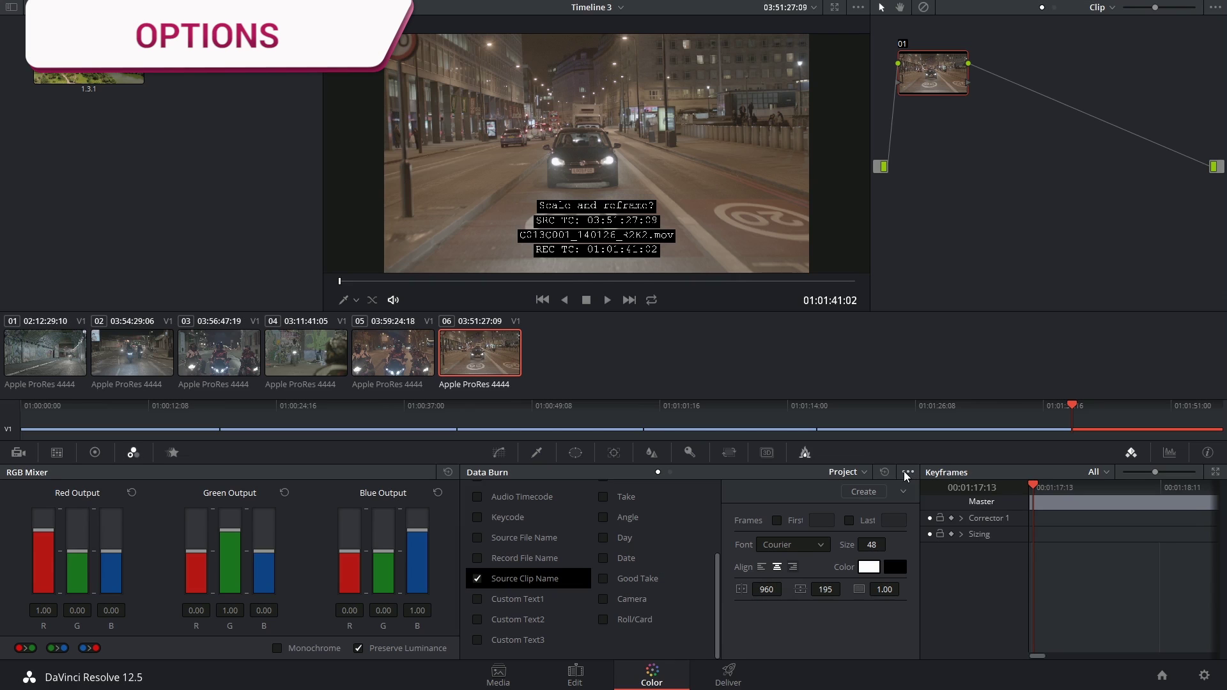
left_click(906, 472)
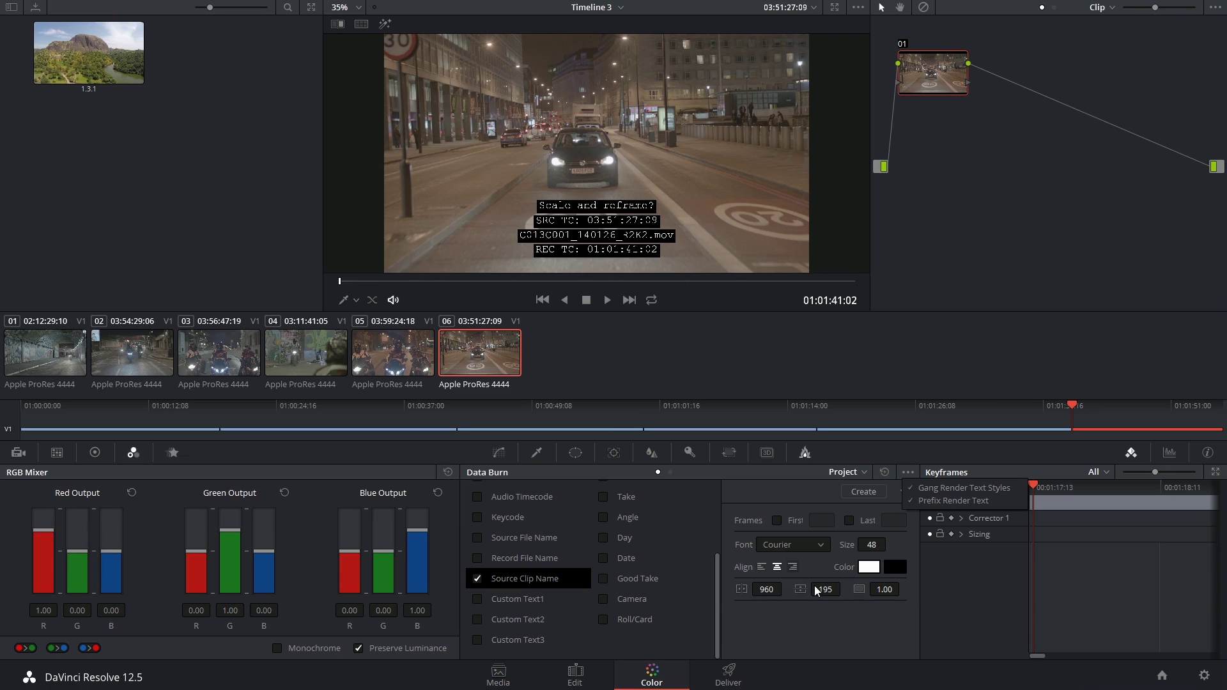
left_click(934, 488)
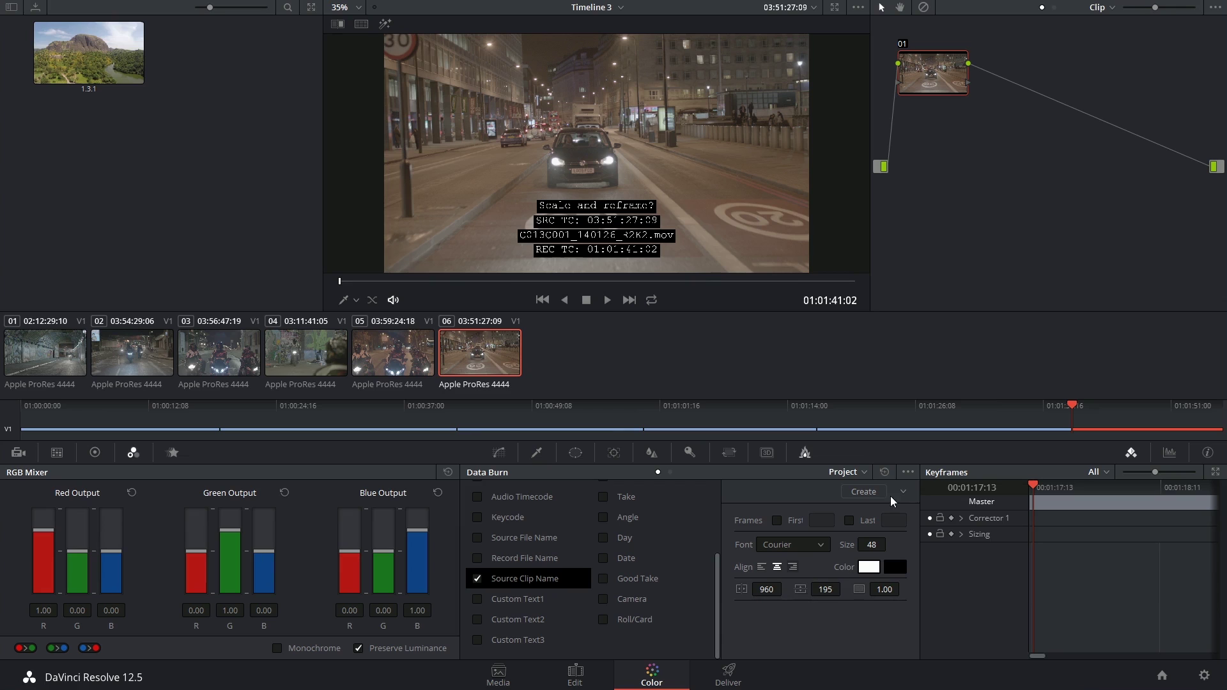
left_click(908, 472)
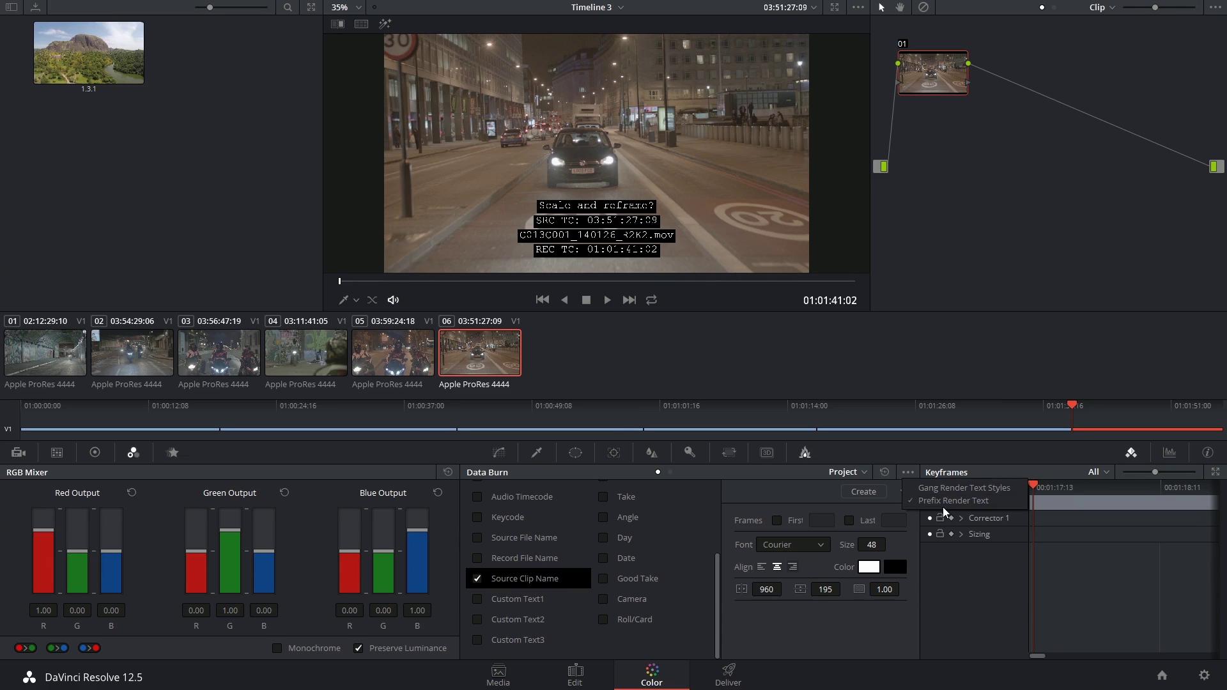
left_click(947, 502)
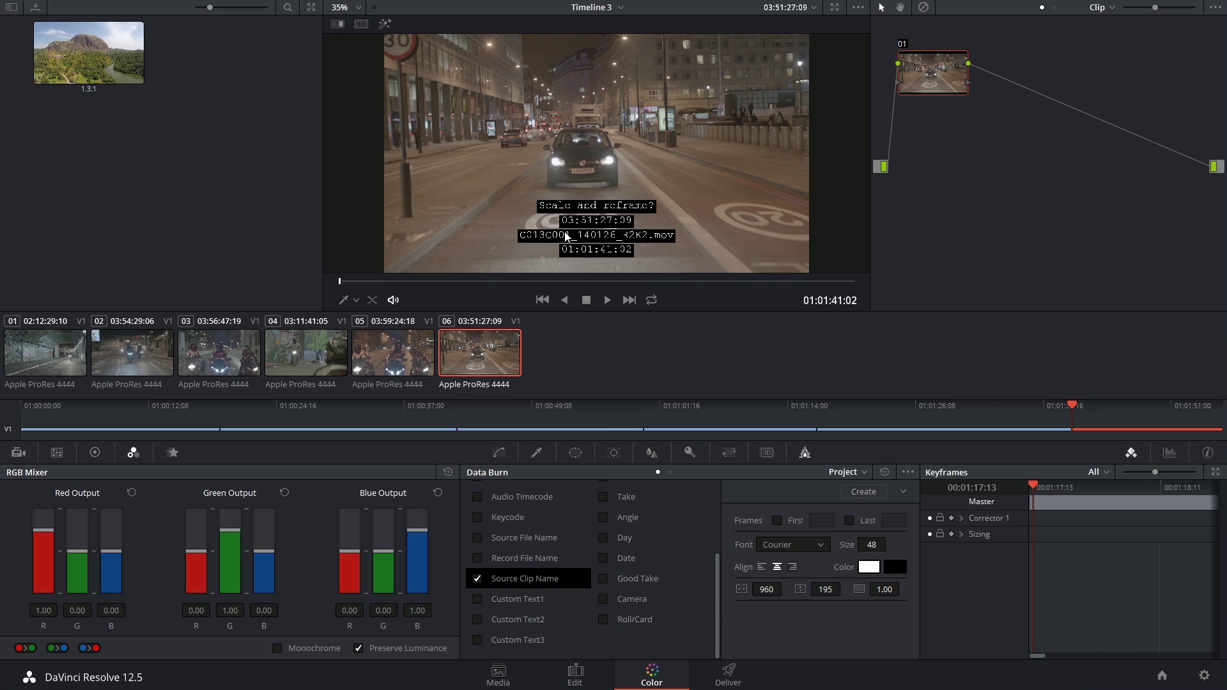
scroll(660, 573, "up", 4)
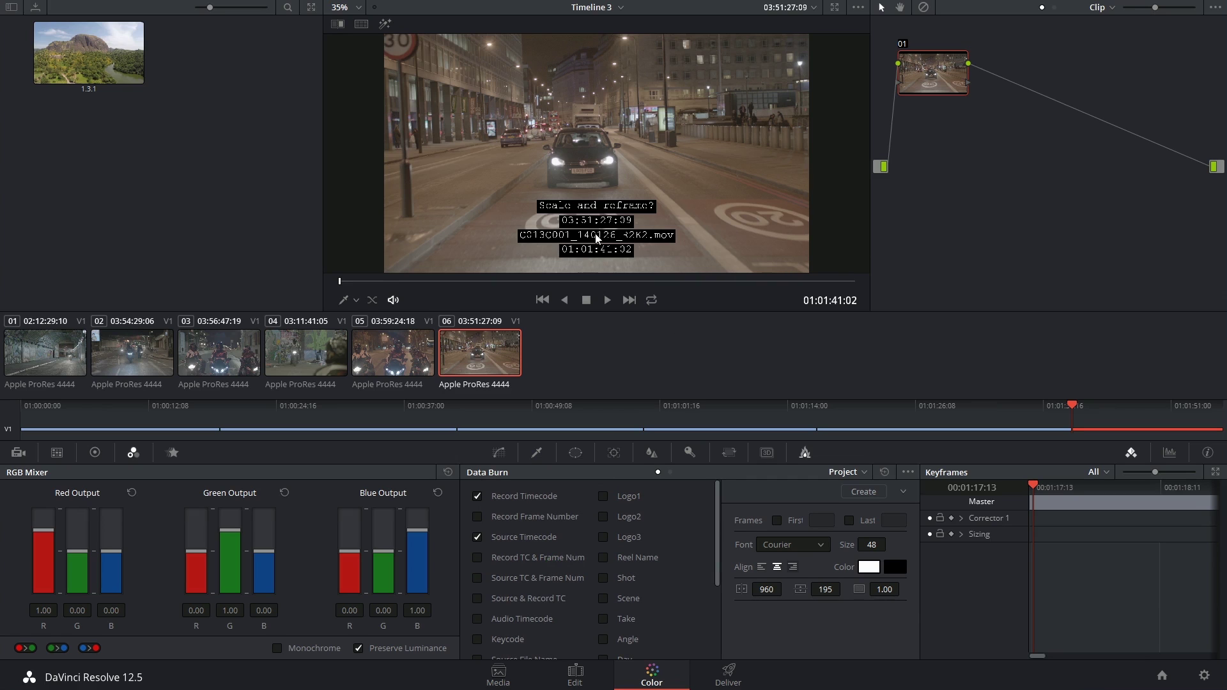